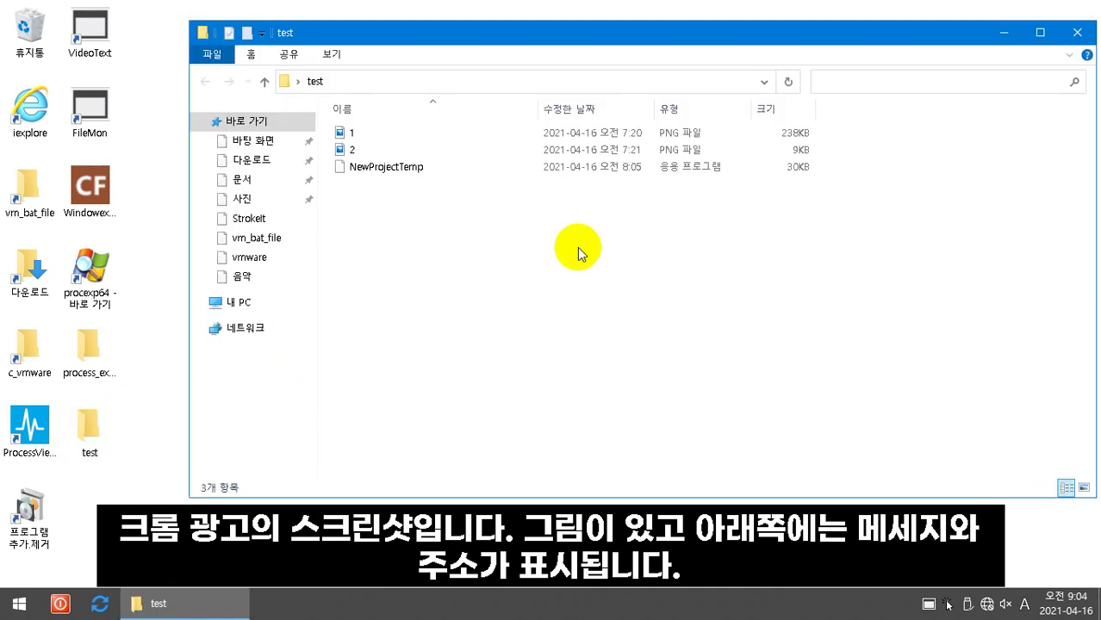
# Step: Run NewProjectTemp from the test folder with the folder window minimized, and advance its popup from the first ad to the backpack ad
pyautogui.click(461, 168)
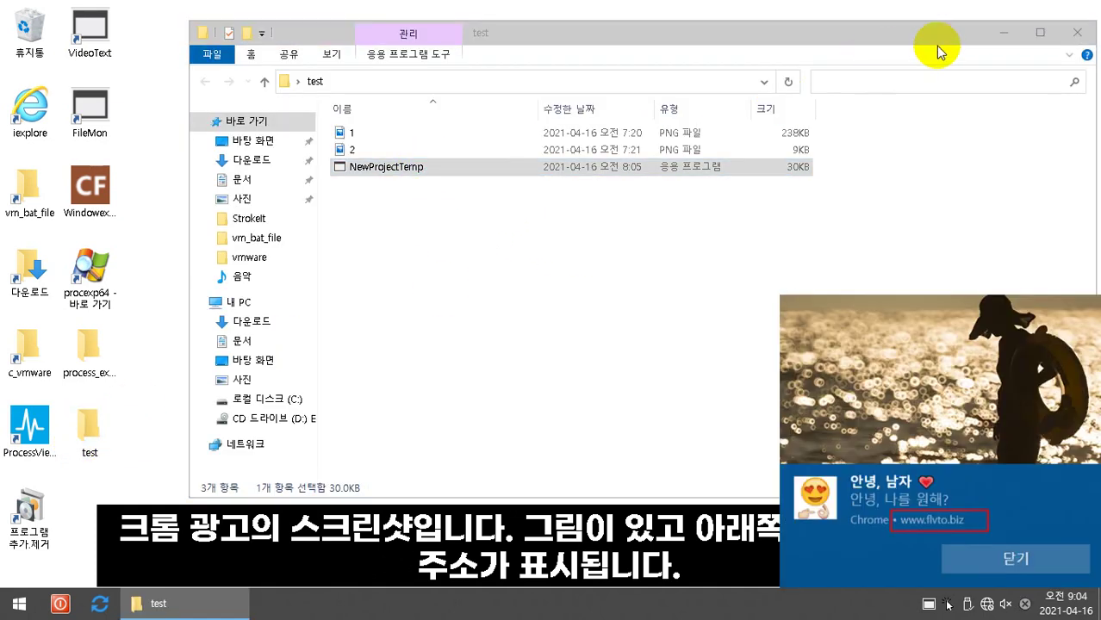
pyautogui.click(1002, 36)
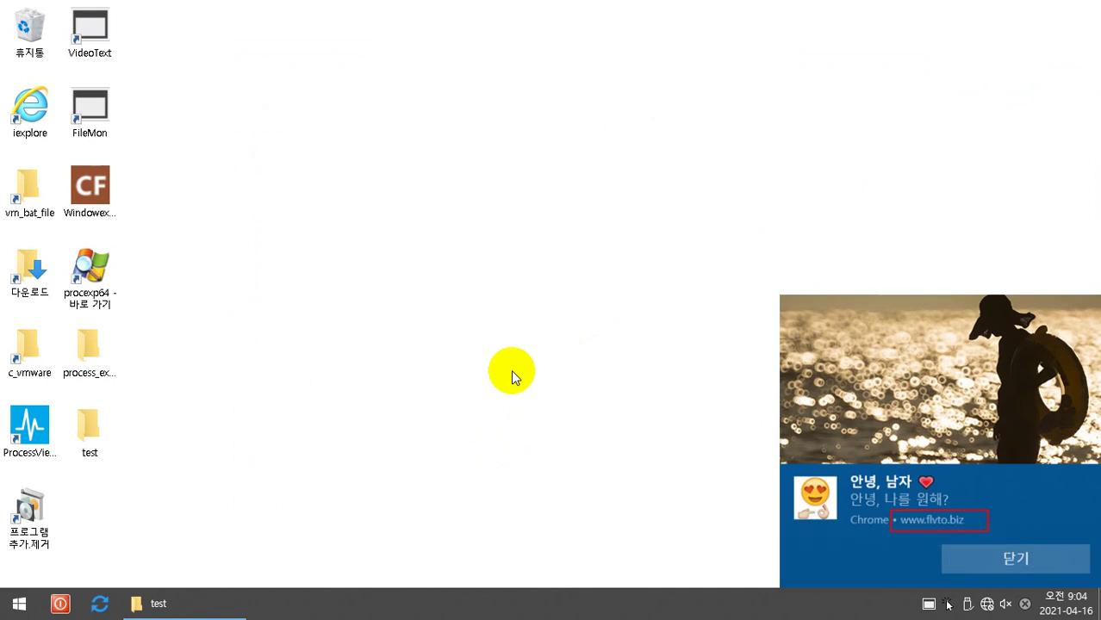
pyautogui.click(840, 441)
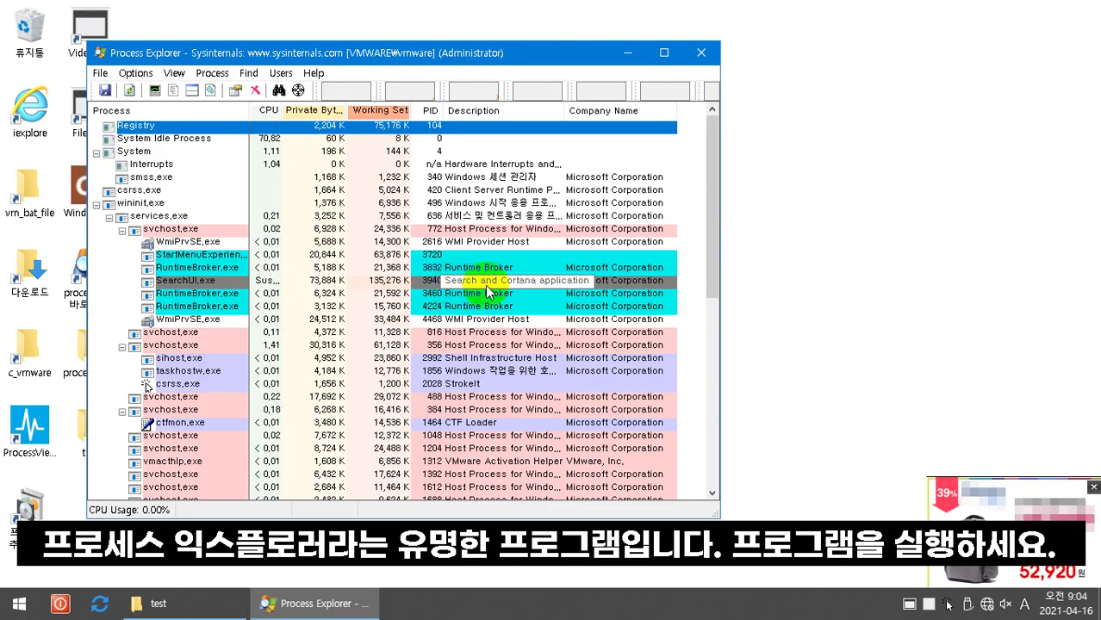
# Step: Use Process Explorer's window finder on the backpack ad popup to locate the process that owns it
pyautogui.click(782, 275)
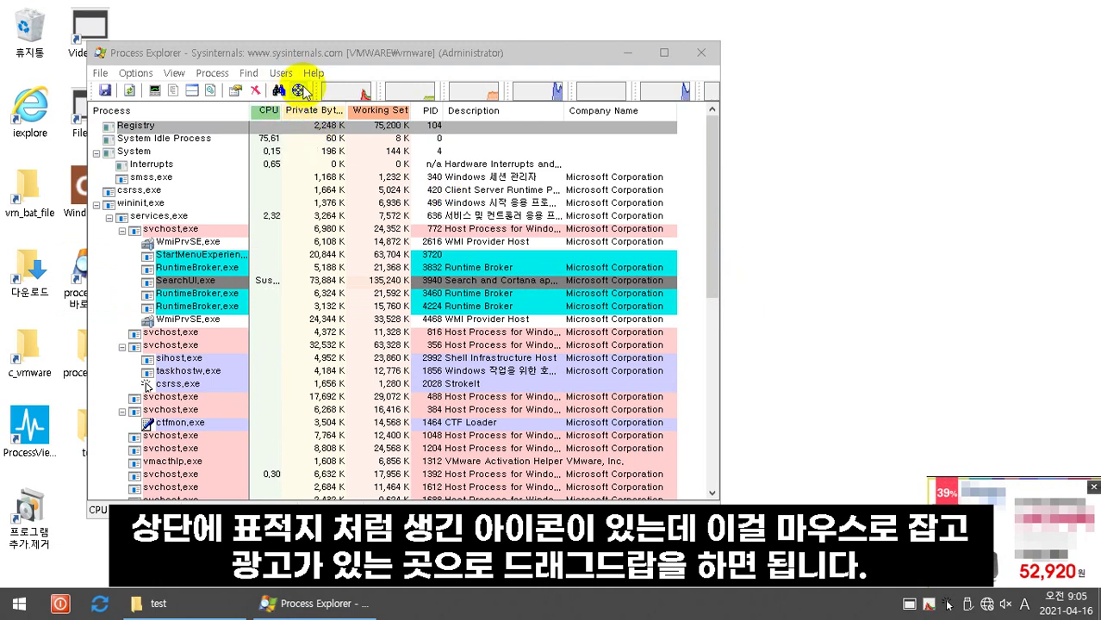
pyautogui.moveTo(298, 90); pyautogui.dragTo(986, 549)
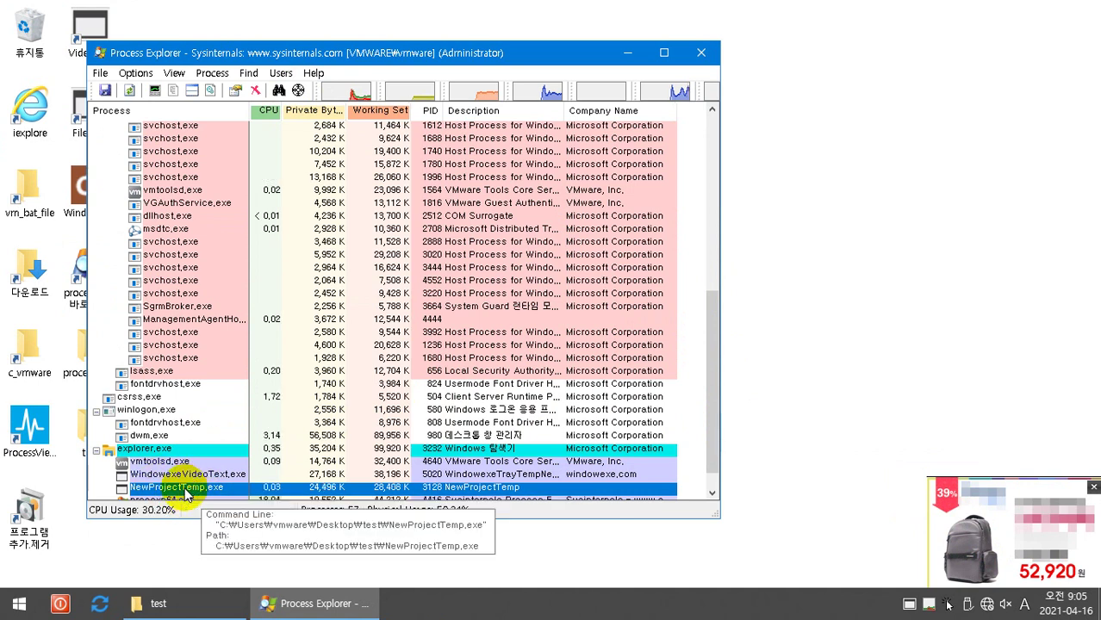
pyautogui.click(822, 379)
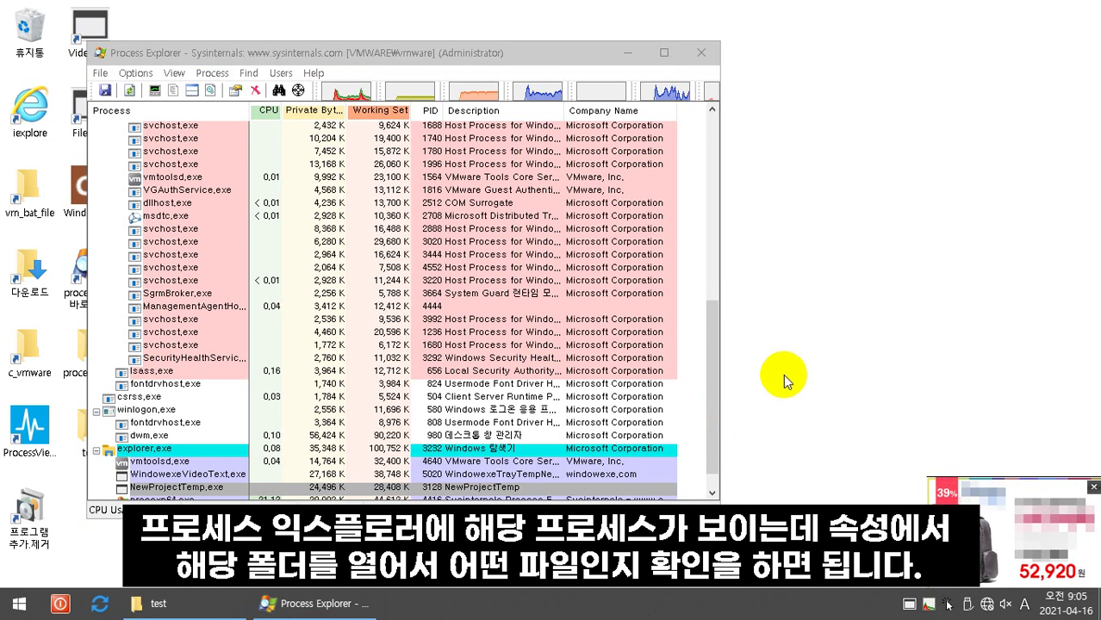
# Step: Check the properties of NewProjectTemp.exe and explore its file location, closing the folder and properties windows when done
pyautogui.click(143, 491)
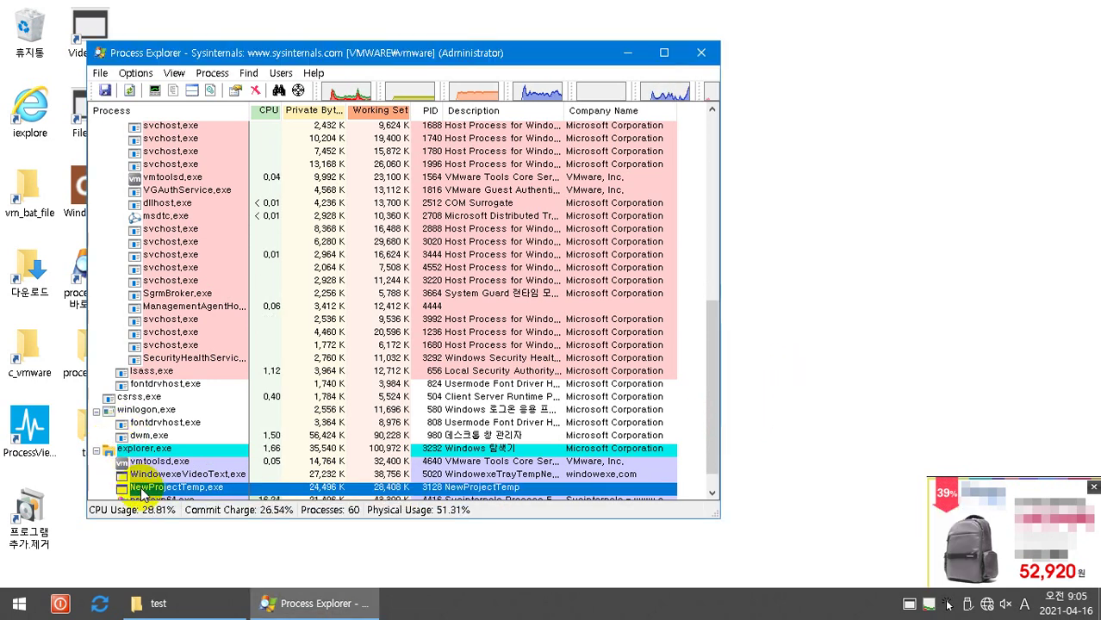
pyautogui.rightClick(142, 491)
pyautogui.click(194, 459)
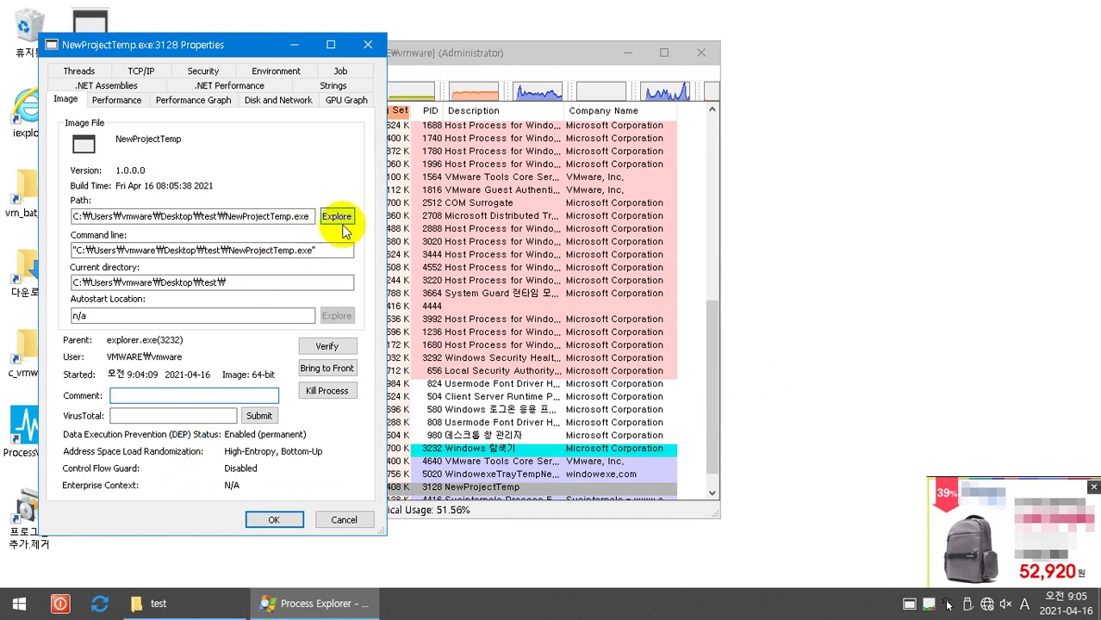
pyautogui.click(340, 218)
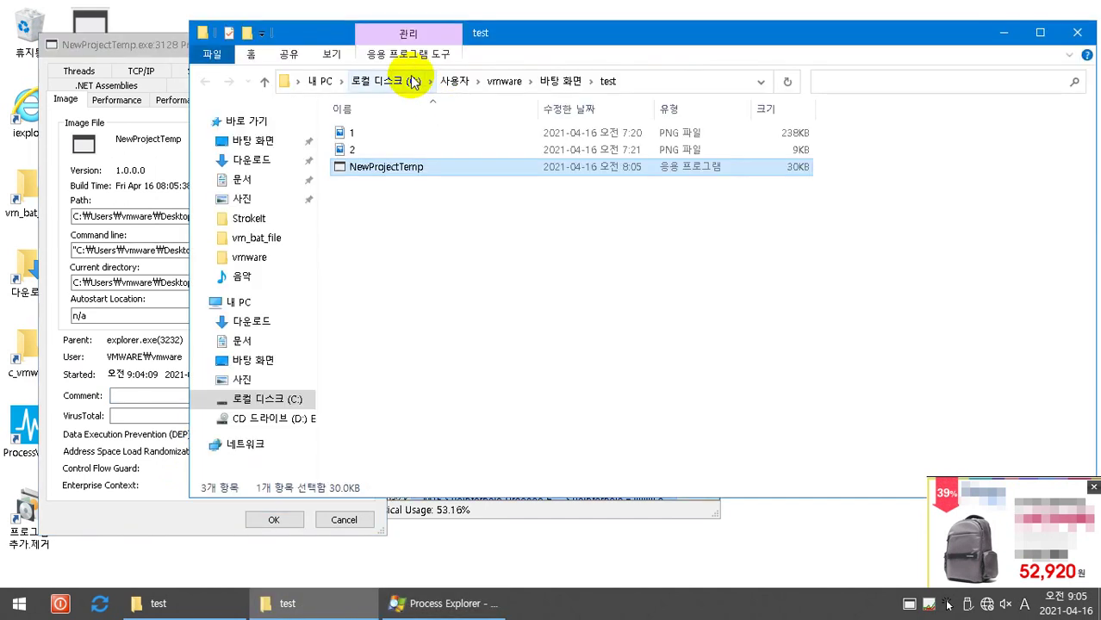
pyautogui.click(544, 226)
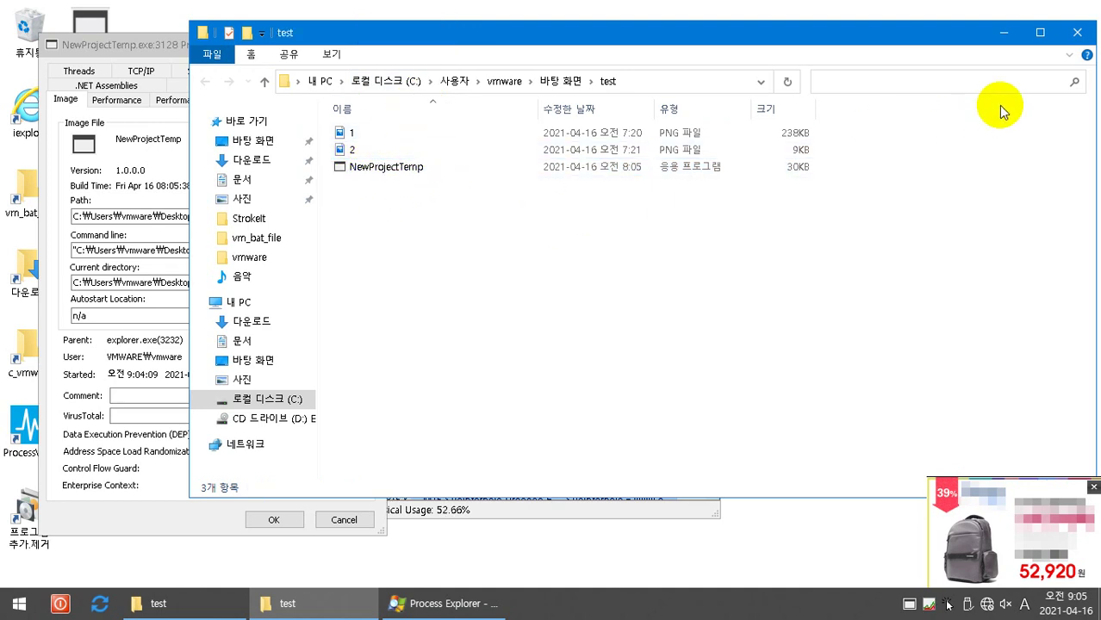
pyautogui.click(1072, 34)
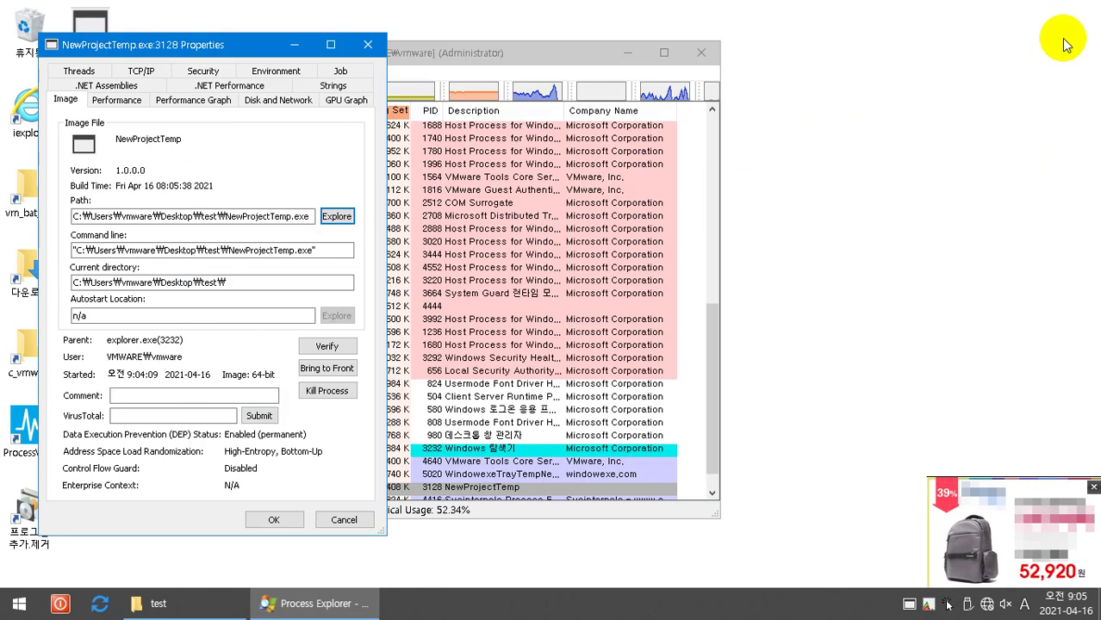
pyautogui.click(368, 43)
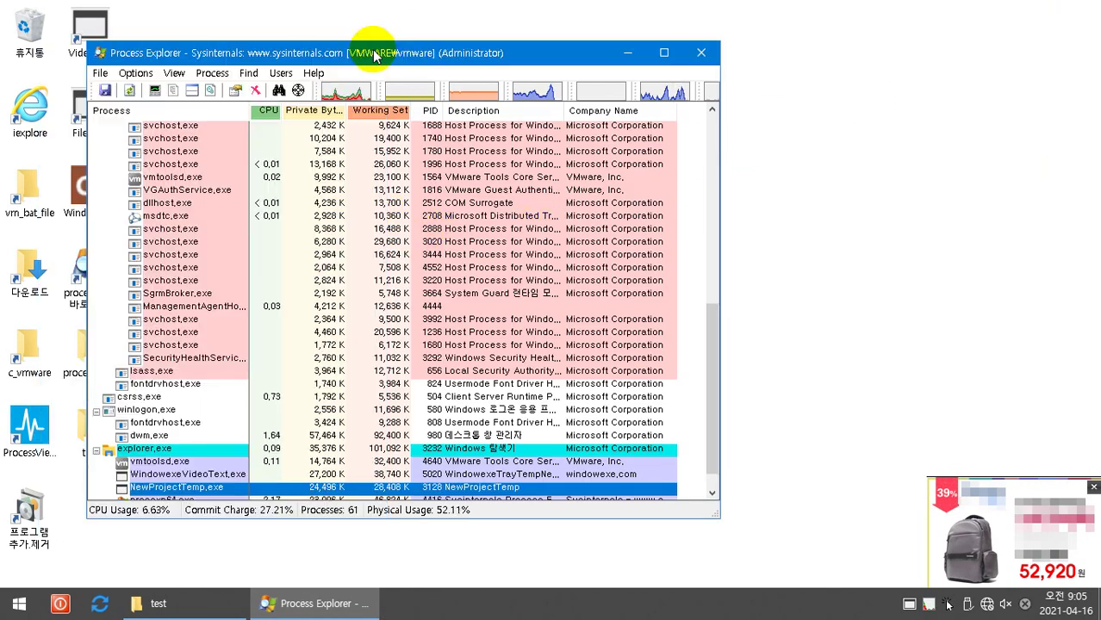
# Step: Kill the NewProjectTemp.exe process and close Process Explorer
pyautogui.rightClick(166, 497)
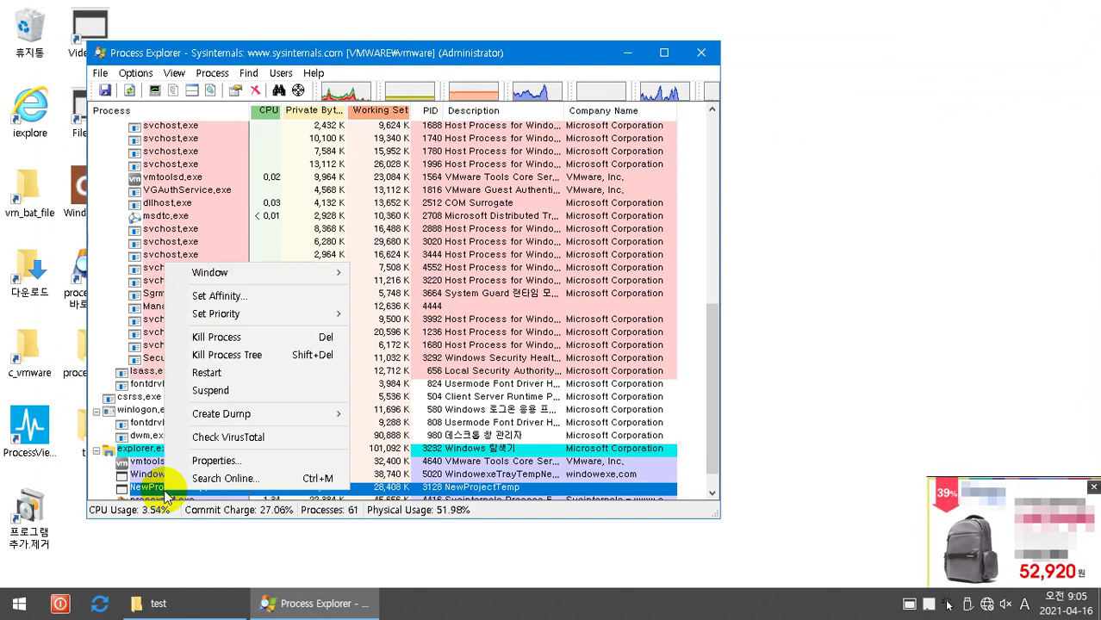
pyautogui.click(255, 335)
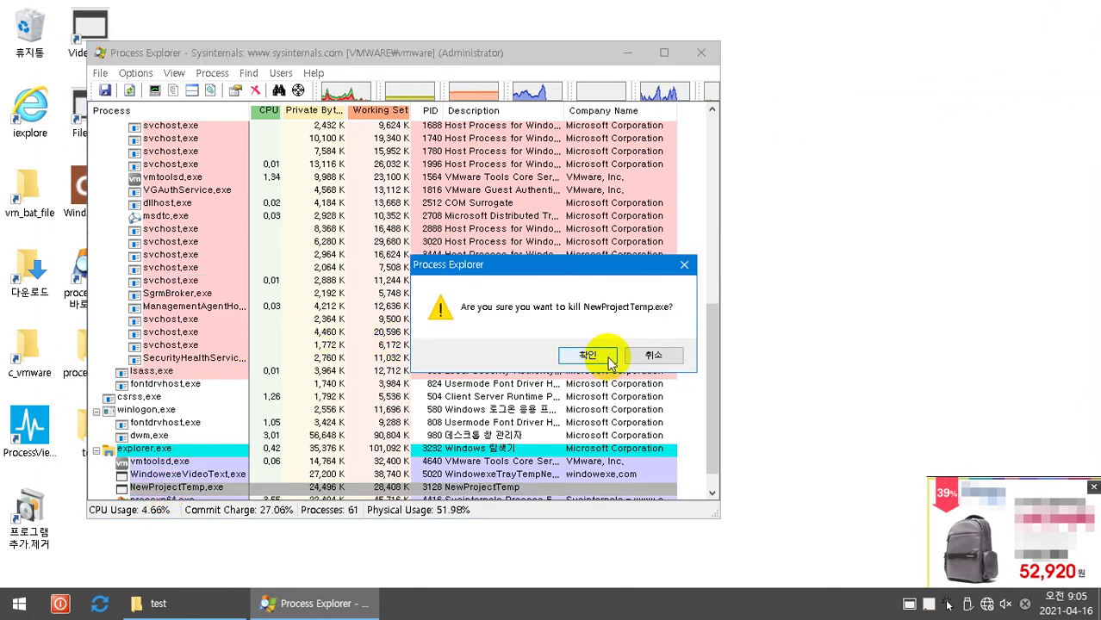
pyautogui.click(581, 355)
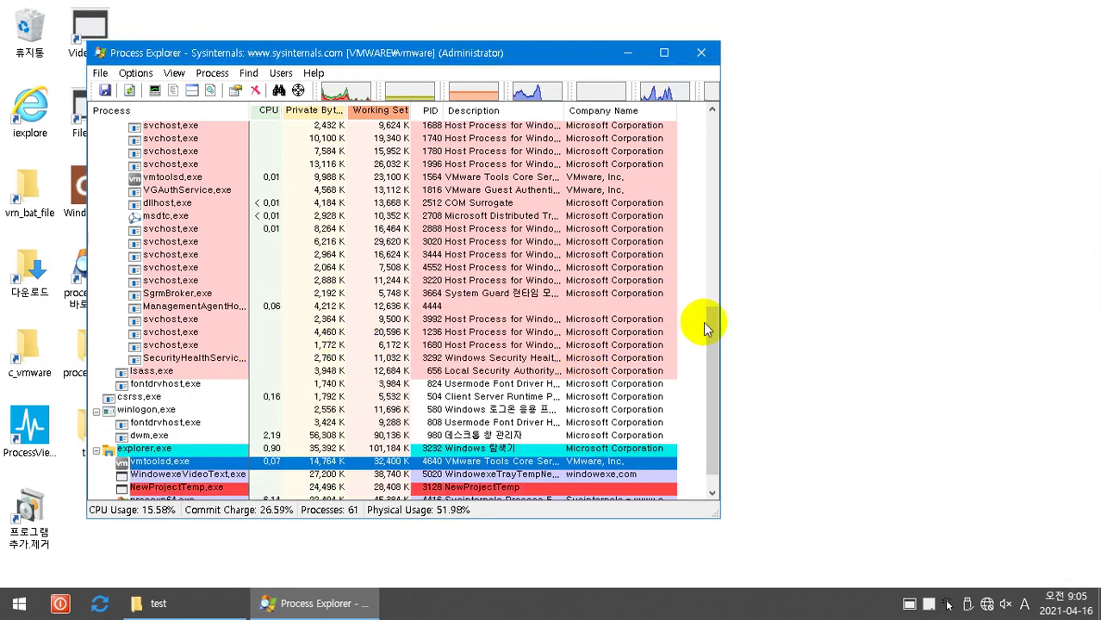
pyautogui.click(702, 53)
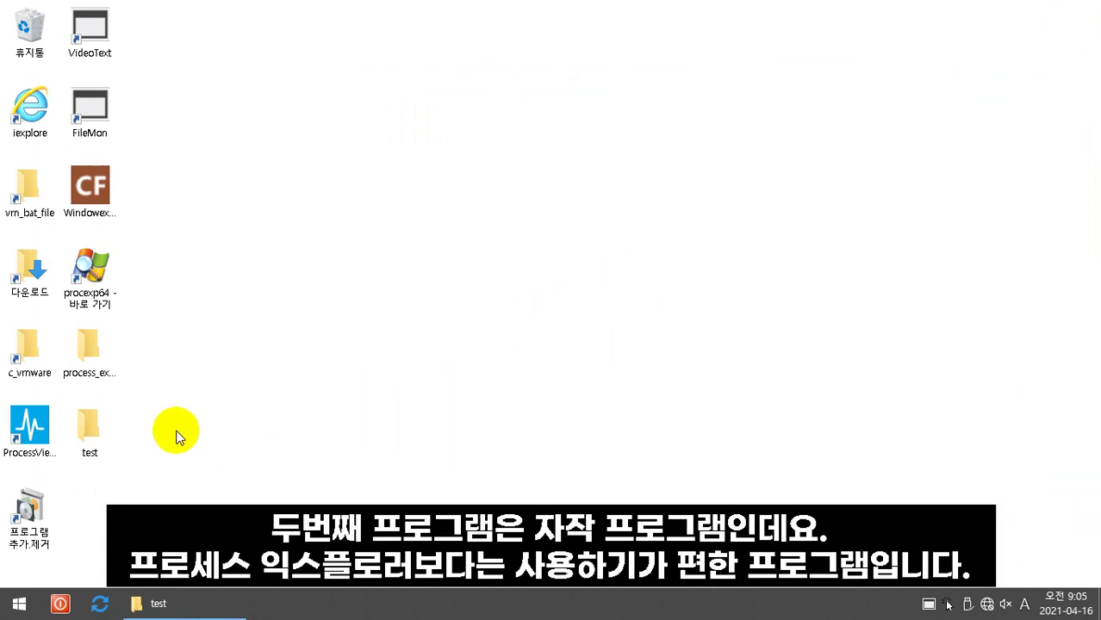
pyautogui.click(91, 430)
pyautogui.click(90, 361)
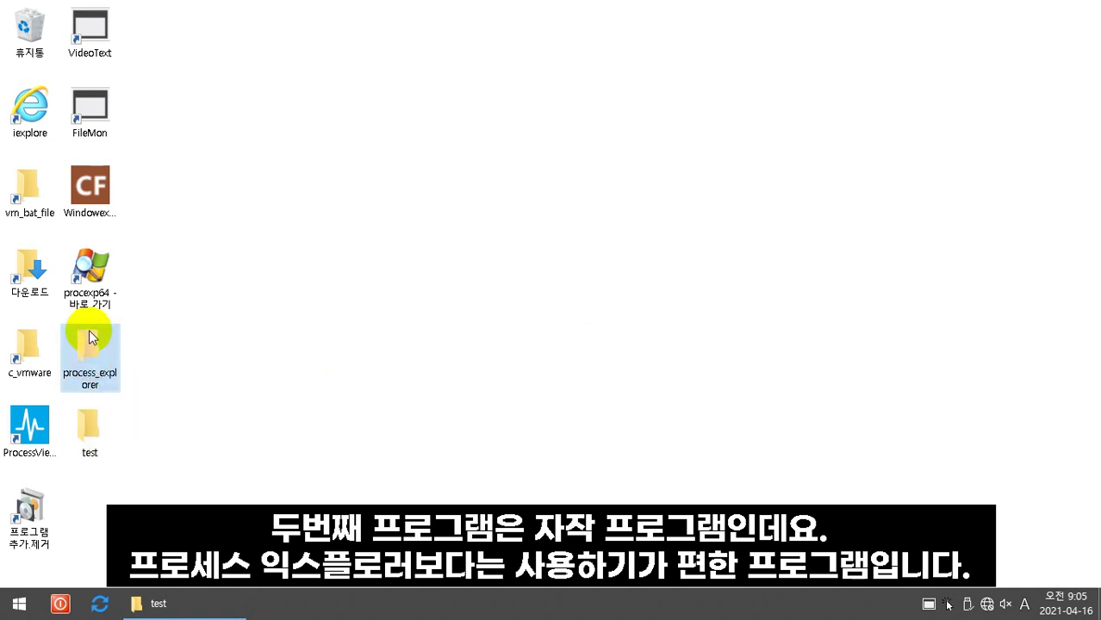
pyautogui.click(90, 191)
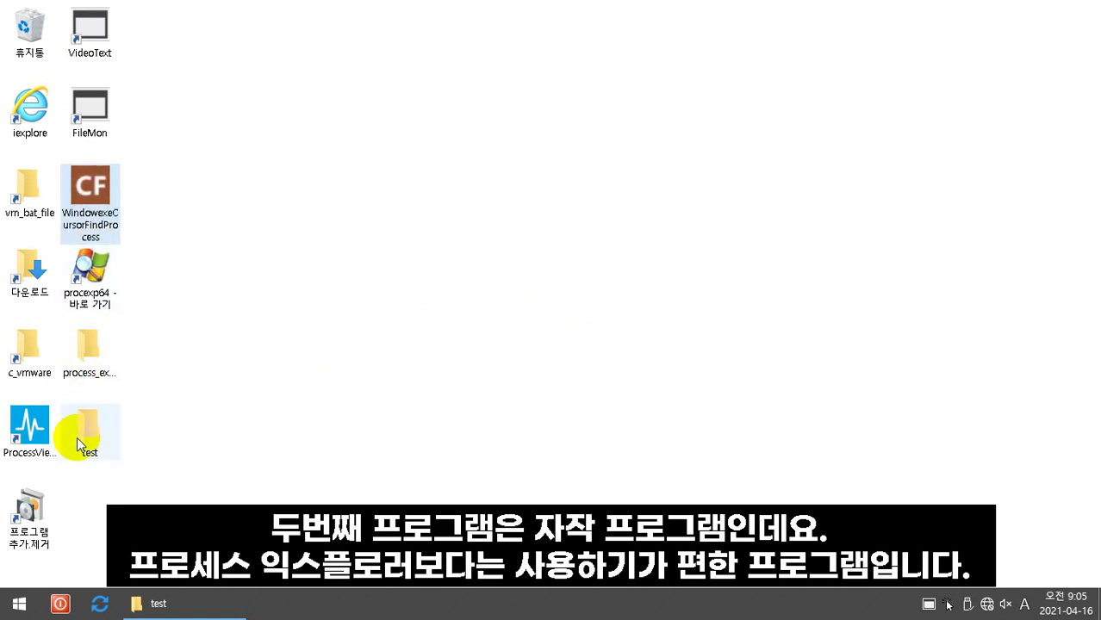
pyautogui.moveTo(95, 439)
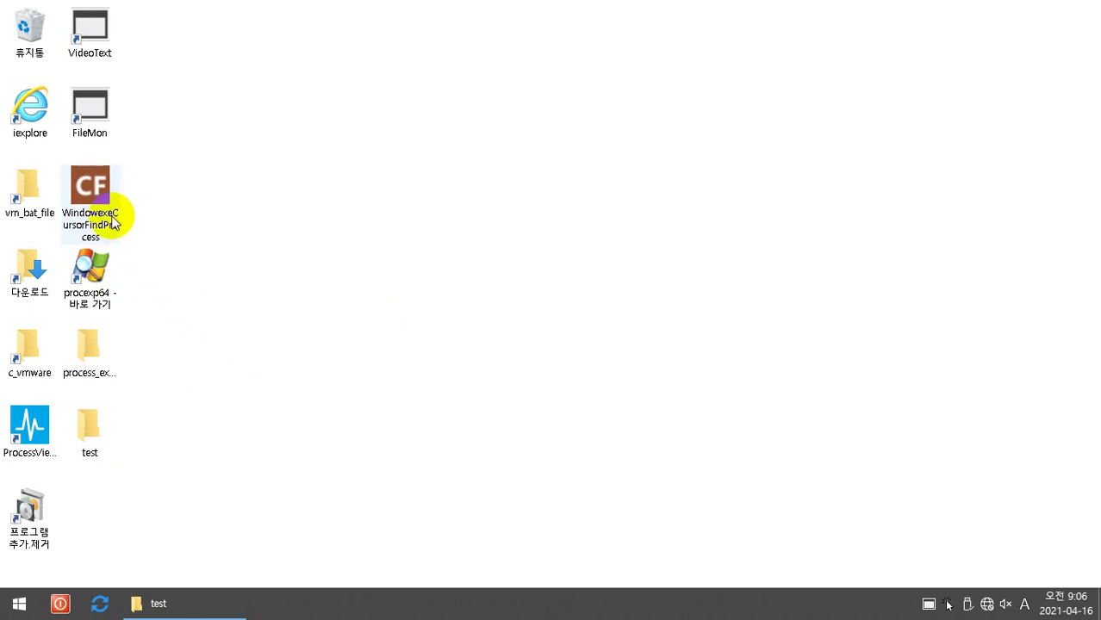
# Step: Delete image 1 from the test folder, run NewProjectTemp again and minimize the folder window
pyautogui.doubleClick(88, 430)
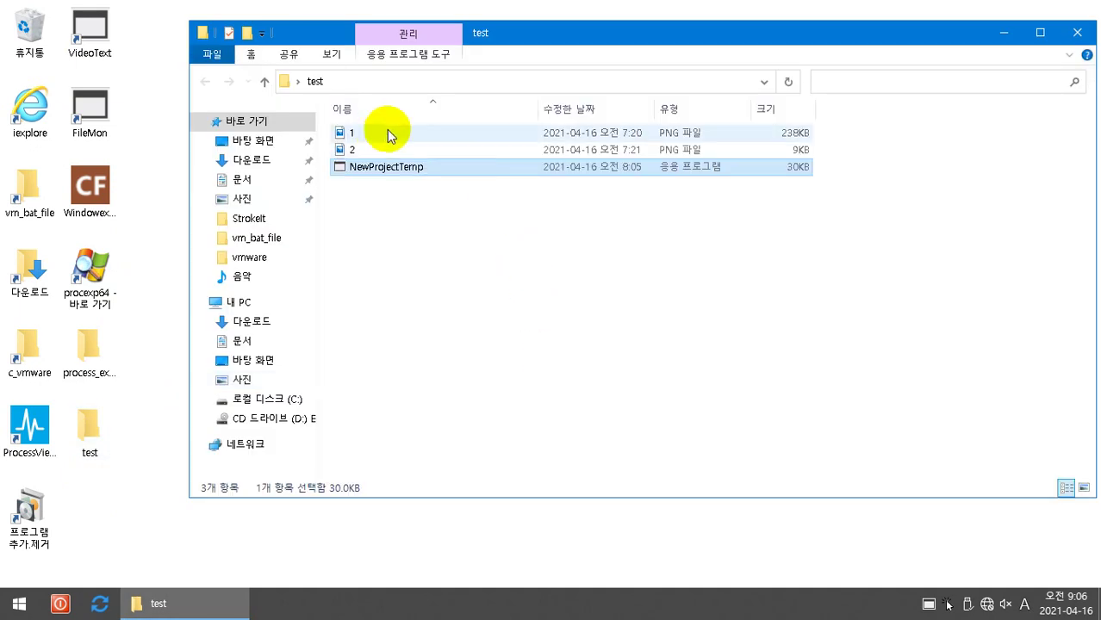
pyautogui.click(372, 131)
pyautogui.press('Delete')
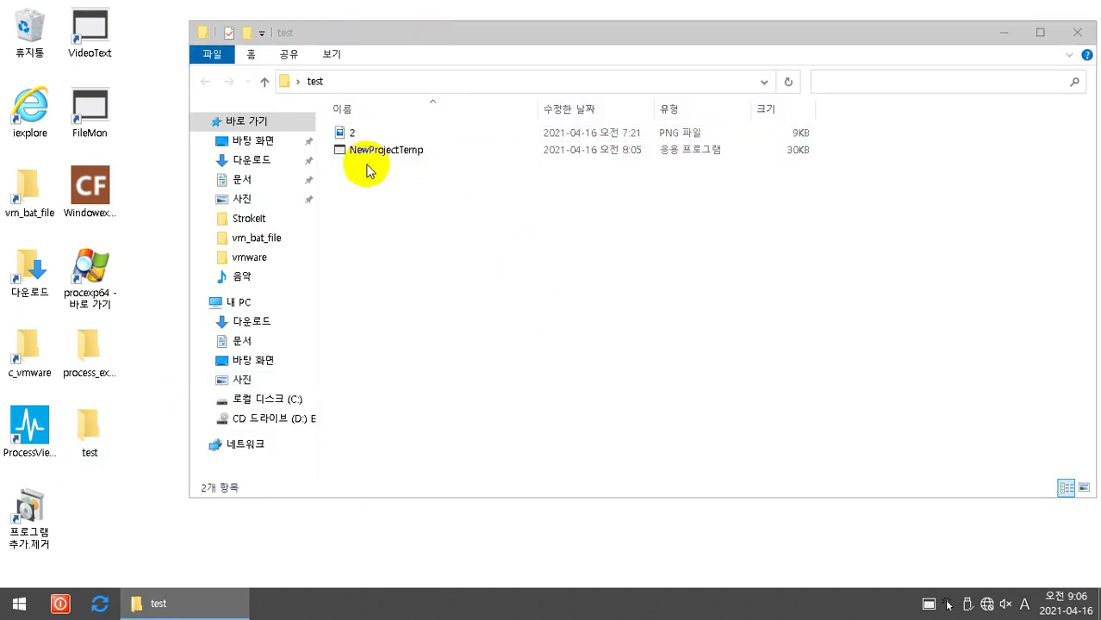
pyautogui.click(368, 158)
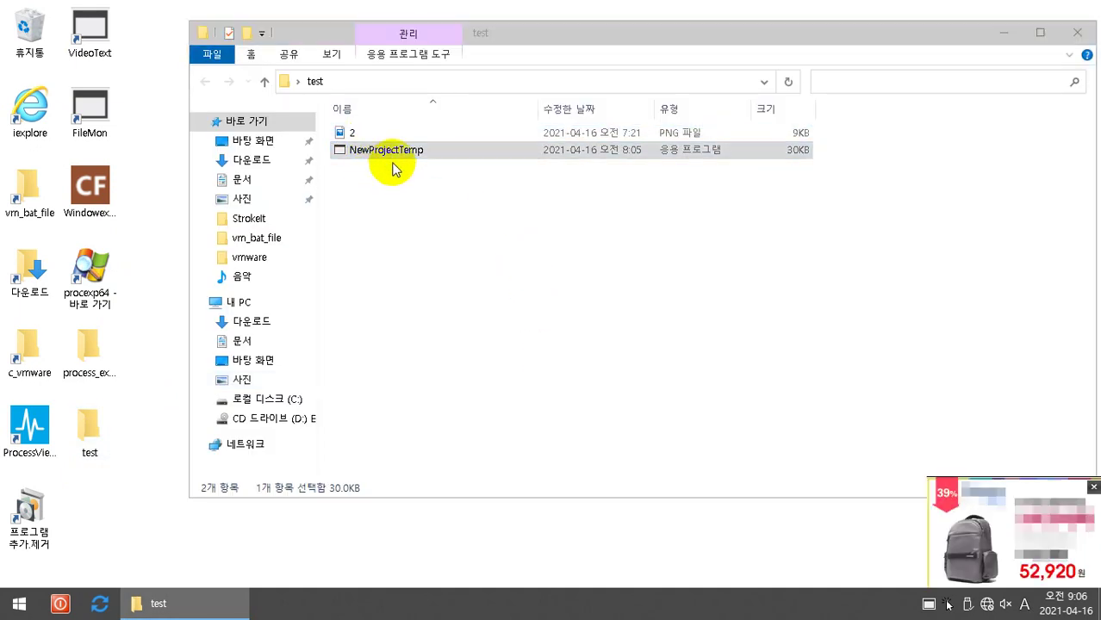
pyautogui.click(1002, 33)
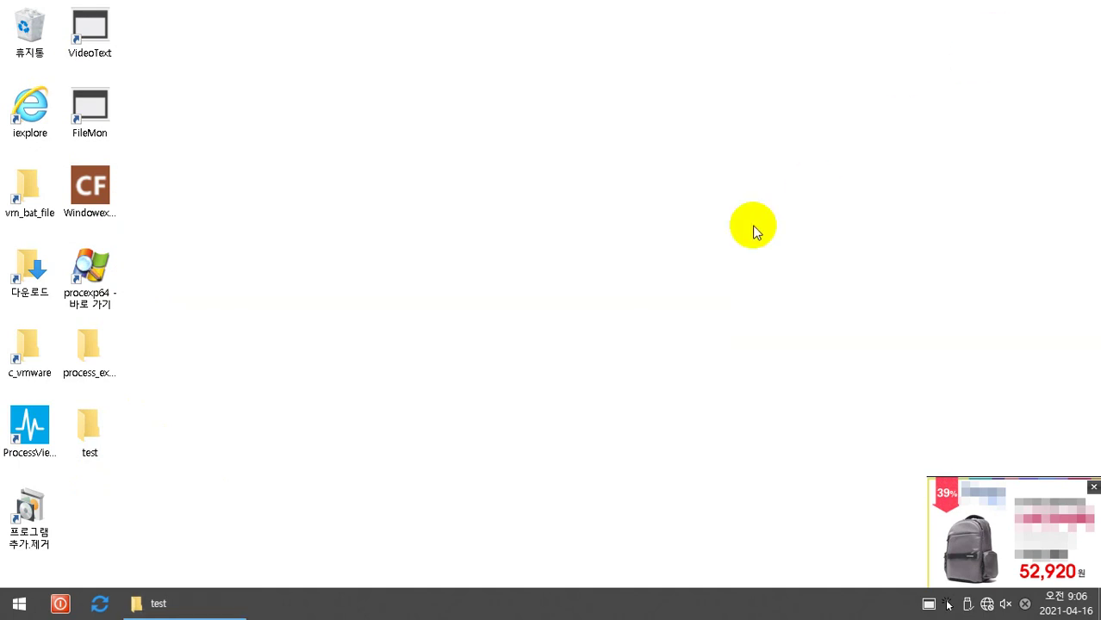
# Step: Launch WindowexeCursorFindProcess, identify the process under the ad popup and open that process's file location
pyautogui.doubleClick(91, 185)
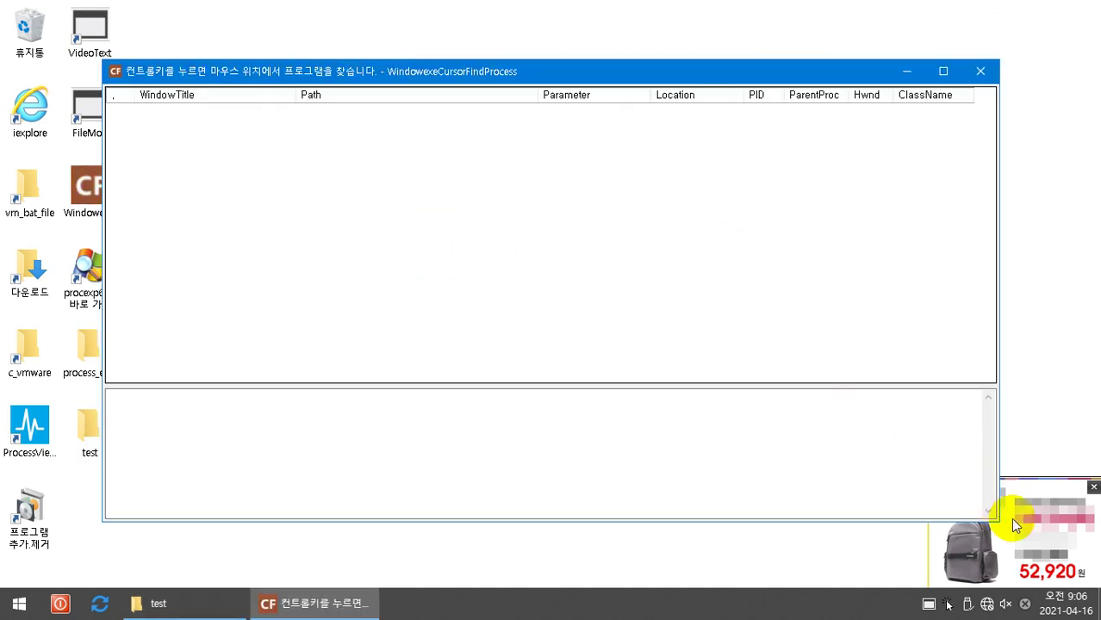
pyautogui.press('ctrl')
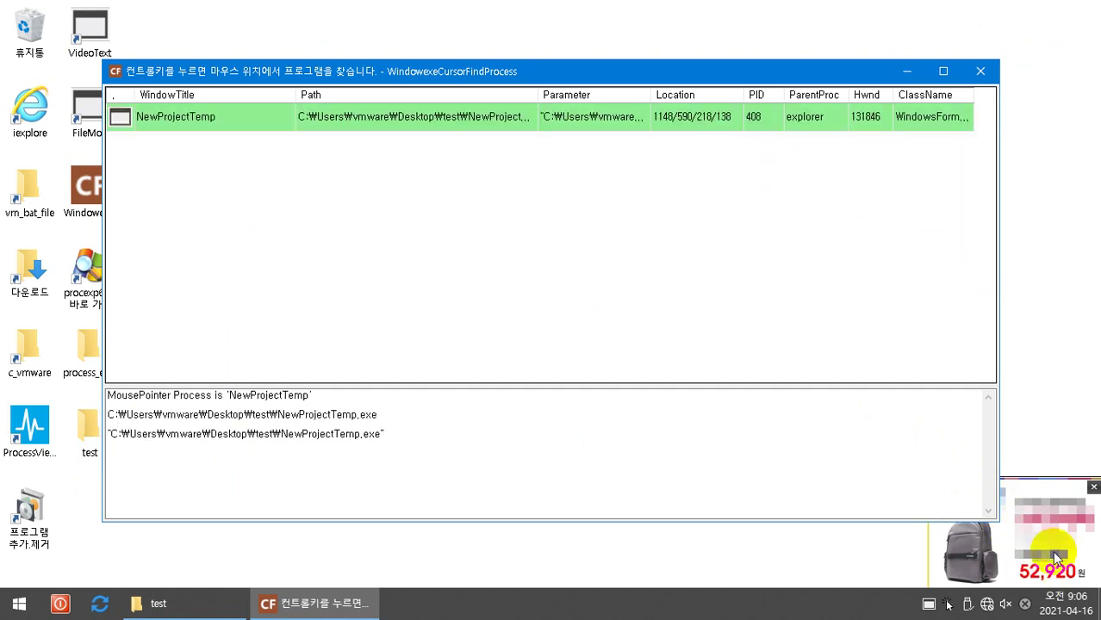
pyautogui.click(374, 124)
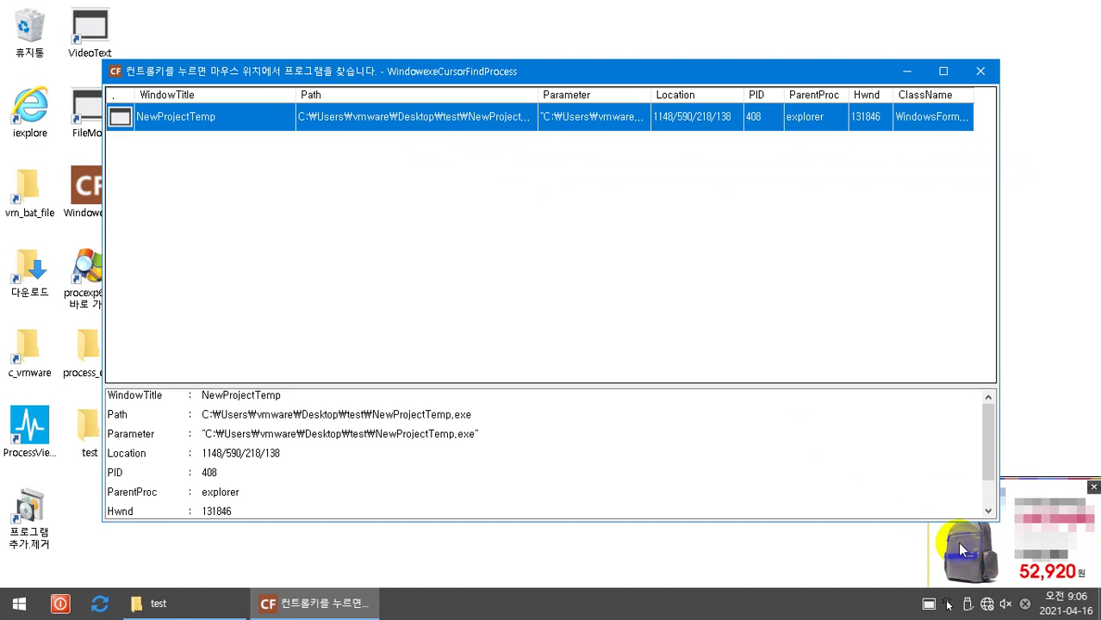
pyautogui.rightClick(361, 118)
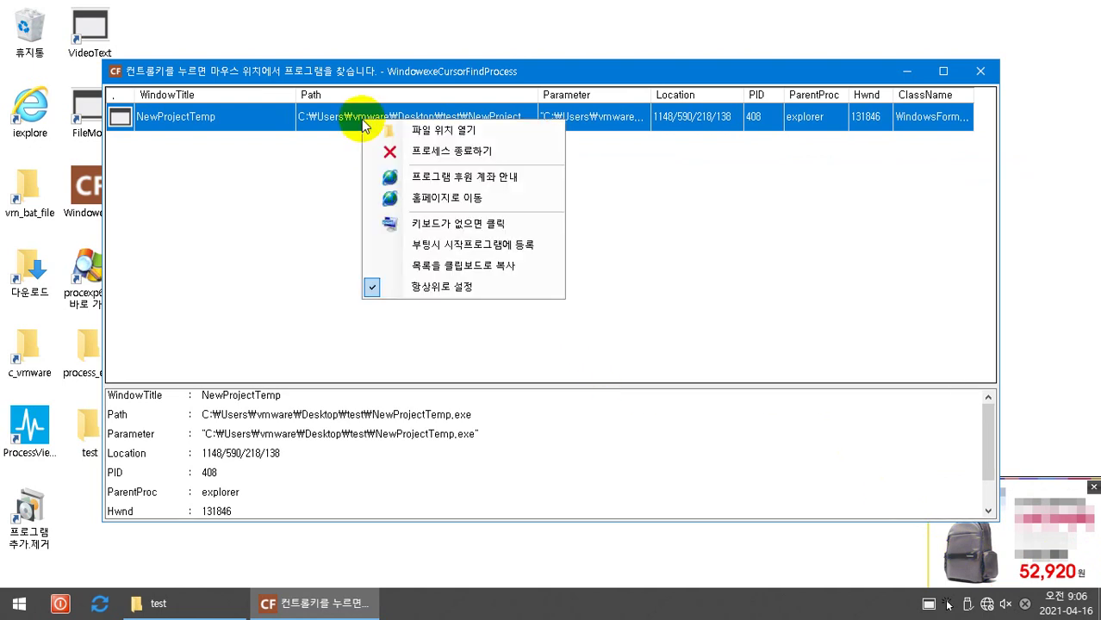
pyautogui.click(430, 136)
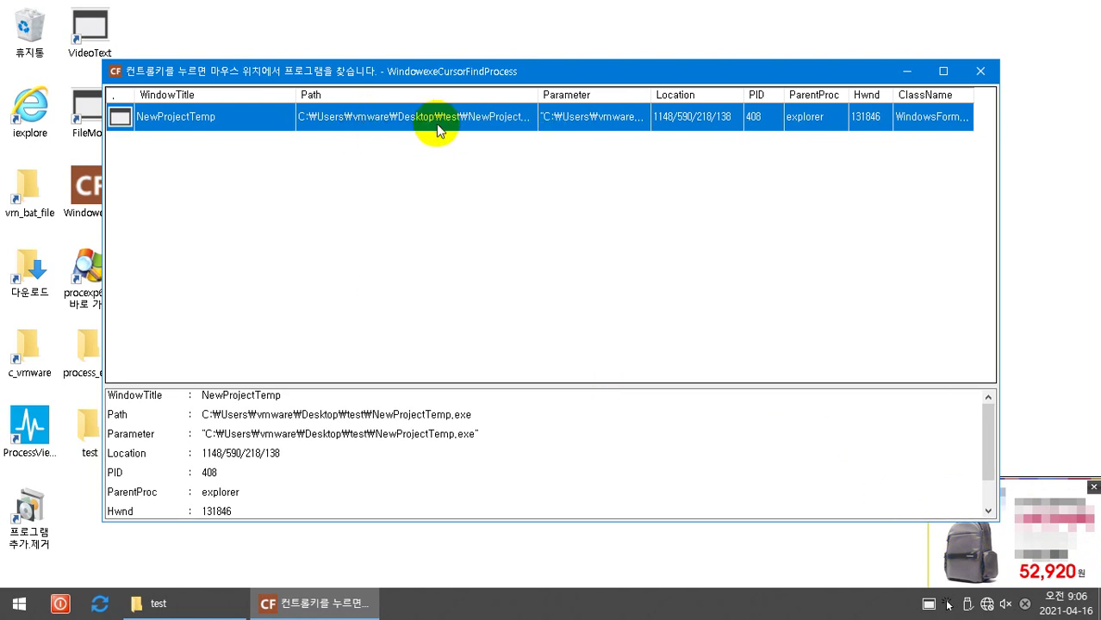
# Step: Force the NewProjectTemp process to end from WindowexeCursorFindProcess, and minimize the tool and the opened test folder
pyautogui.rightClick(437, 126)
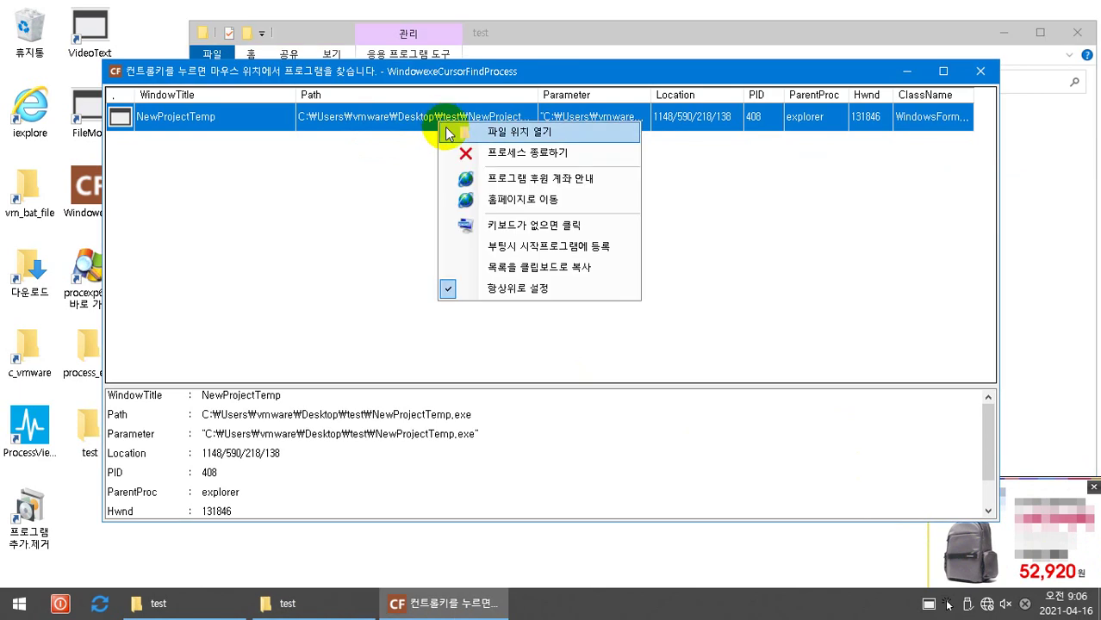
pyautogui.click(506, 153)
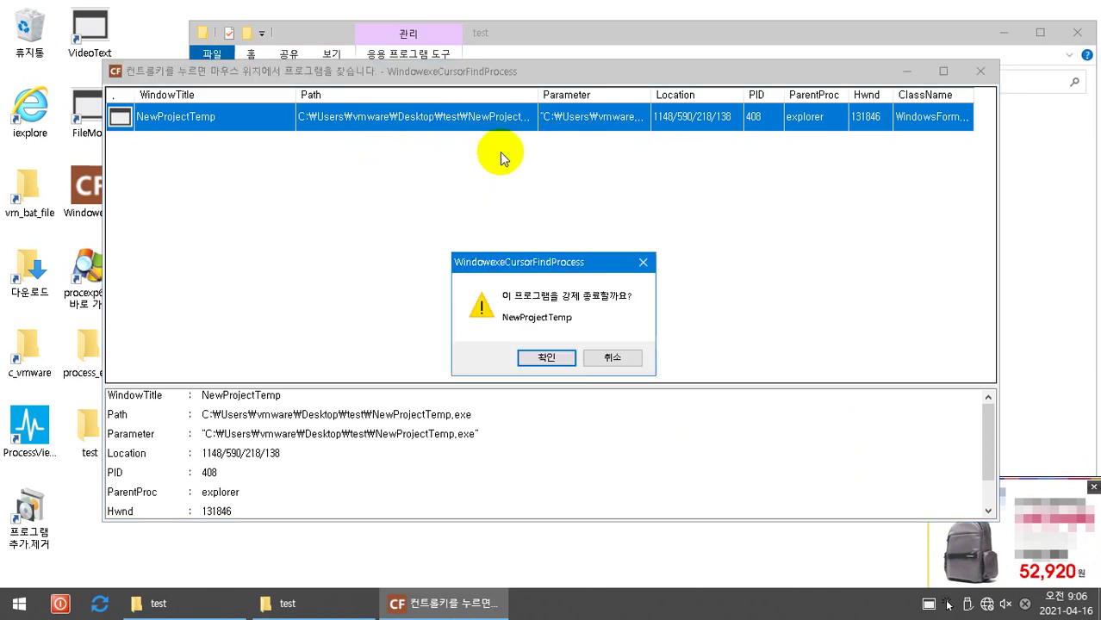
pyautogui.click(543, 359)
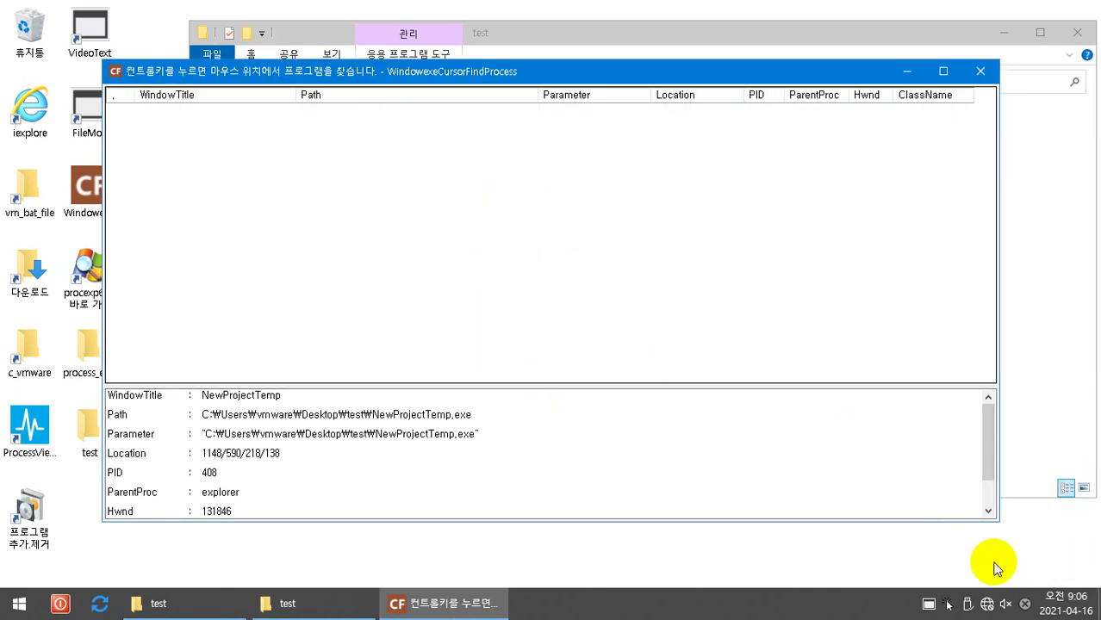
pyautogui.click(907, 71)
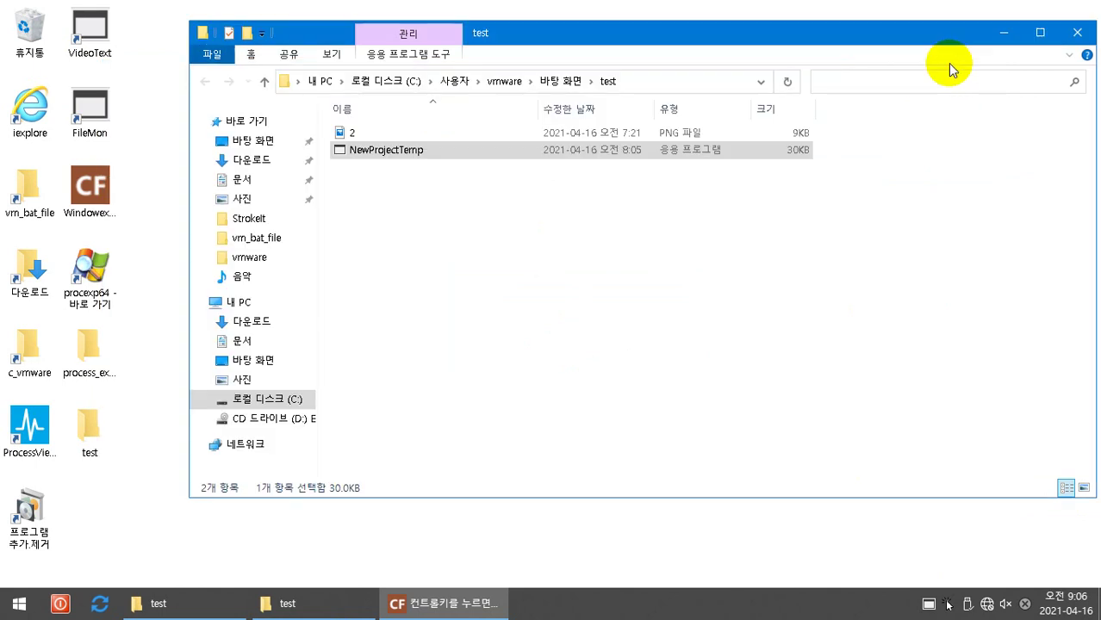
pyautogui.click(1002, 35)
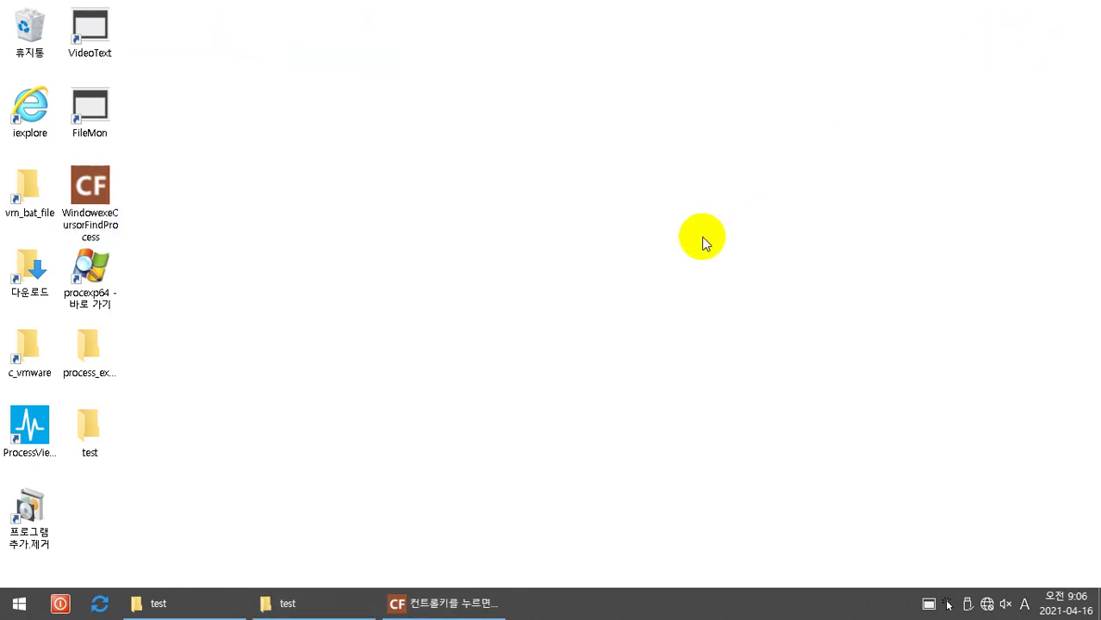